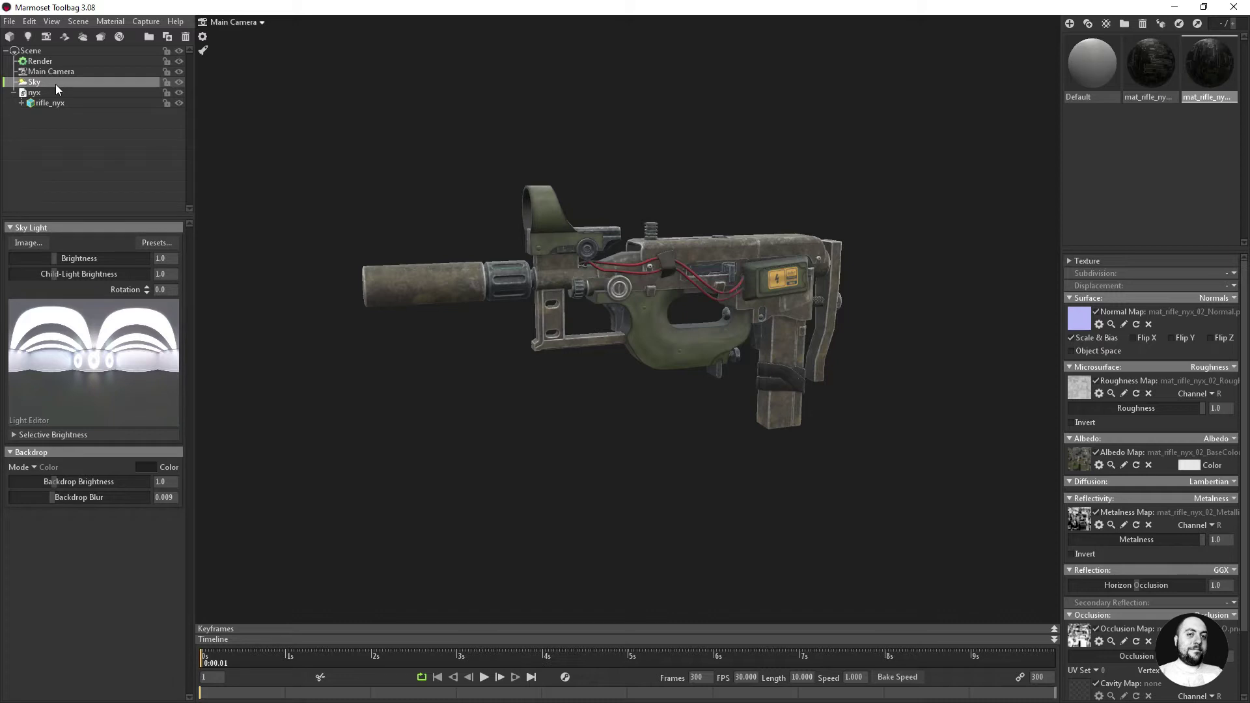
# Use a solid Color backdrop for the sky with the dark grey 1a1a1a, keeping the current sky preset
pyautogui.click(147, 242)
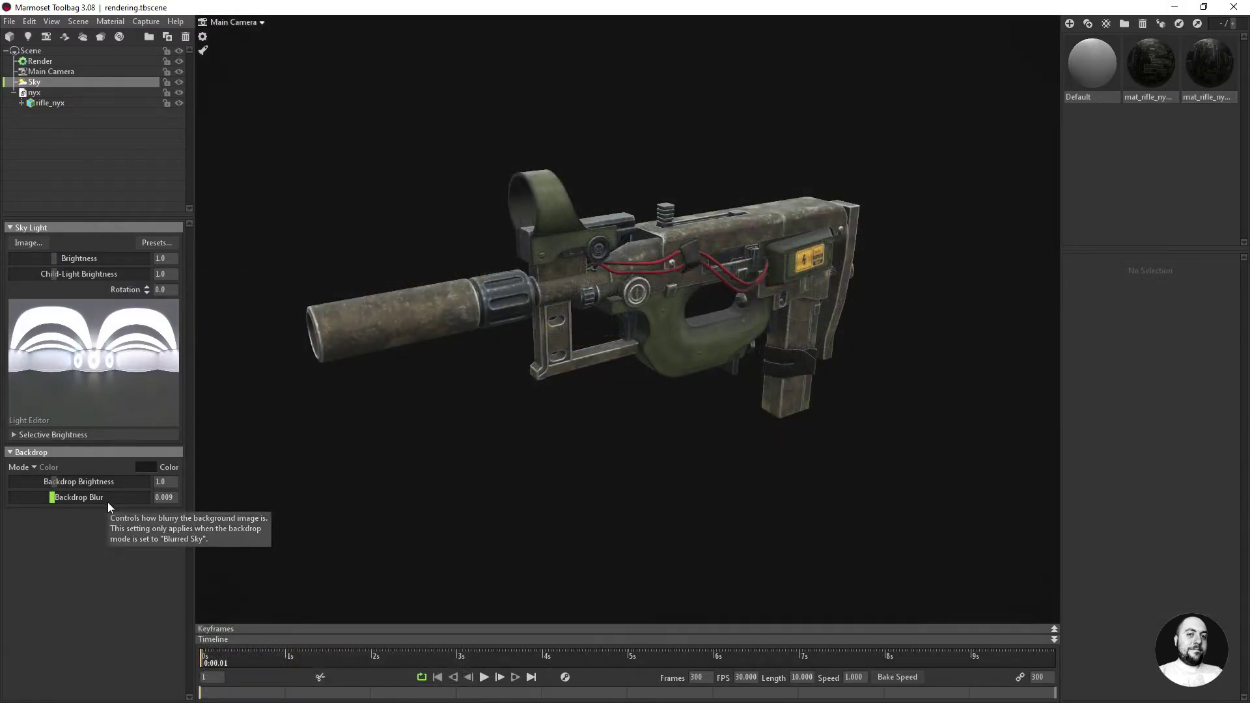
pyautogui.click(33, 467)
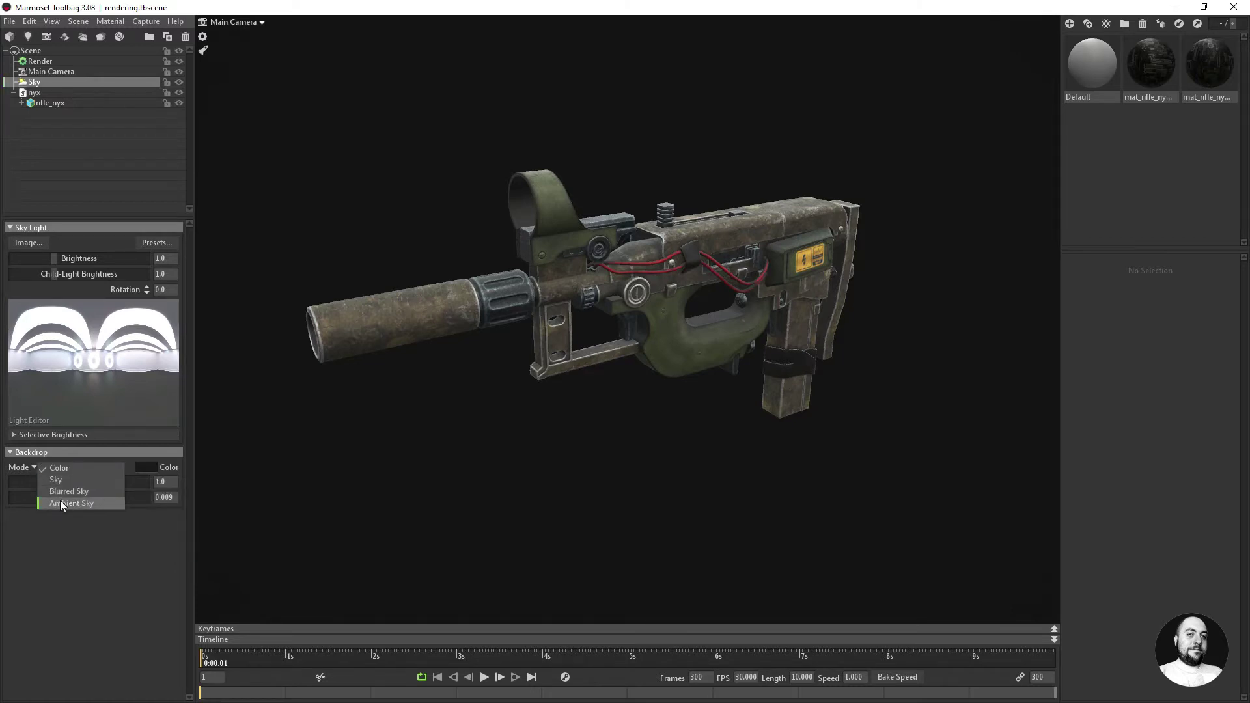
pyautogui.click(58, 468)
pyautogui.click(146, 469)
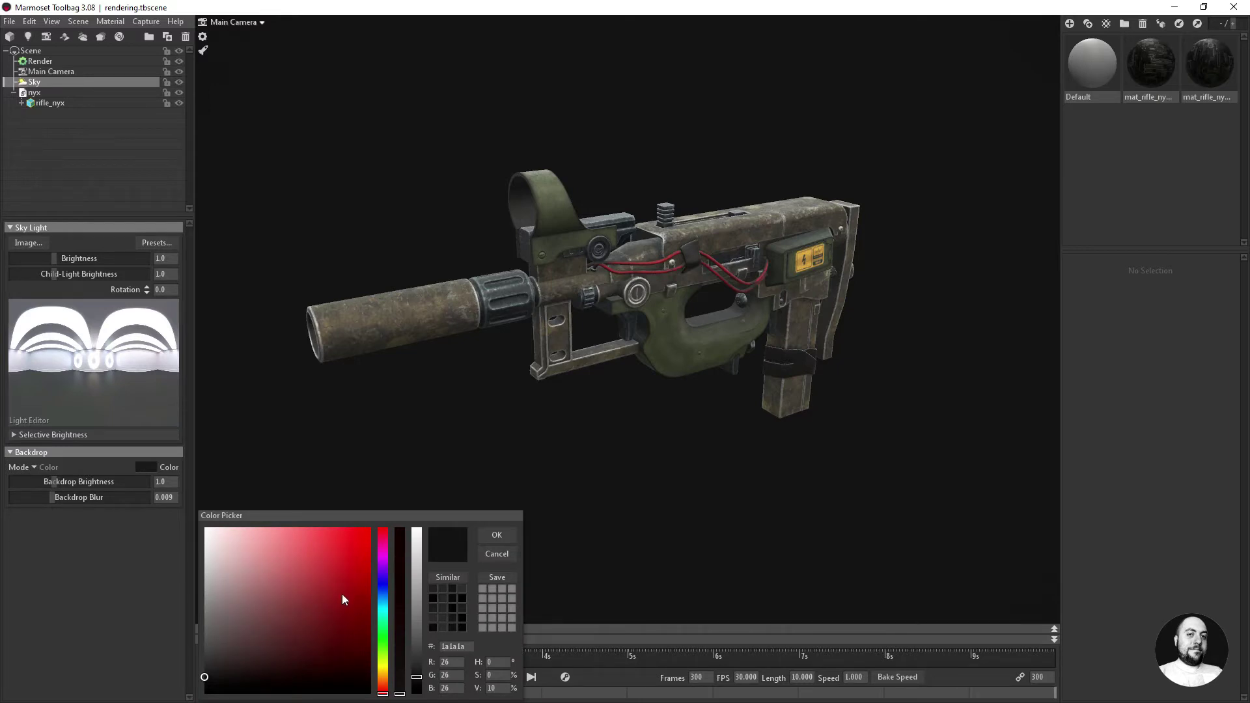
pyautogui.click(492, 537)
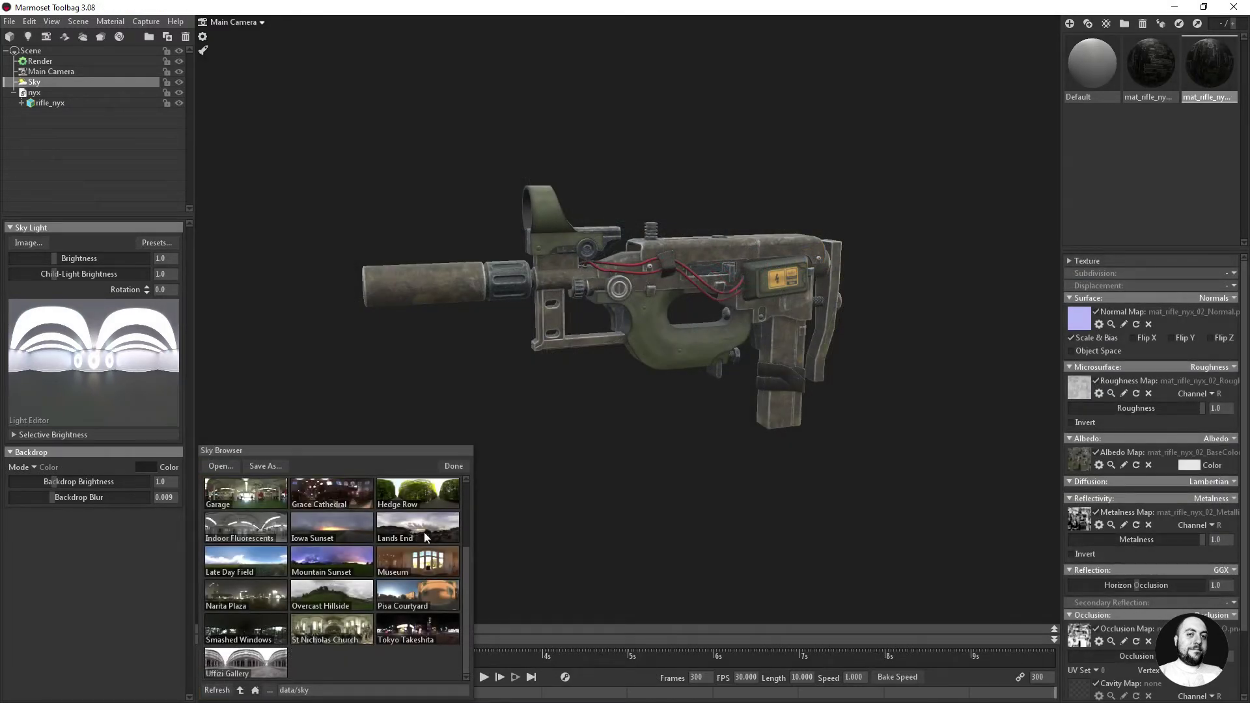
pyautogui.click(448, 468)
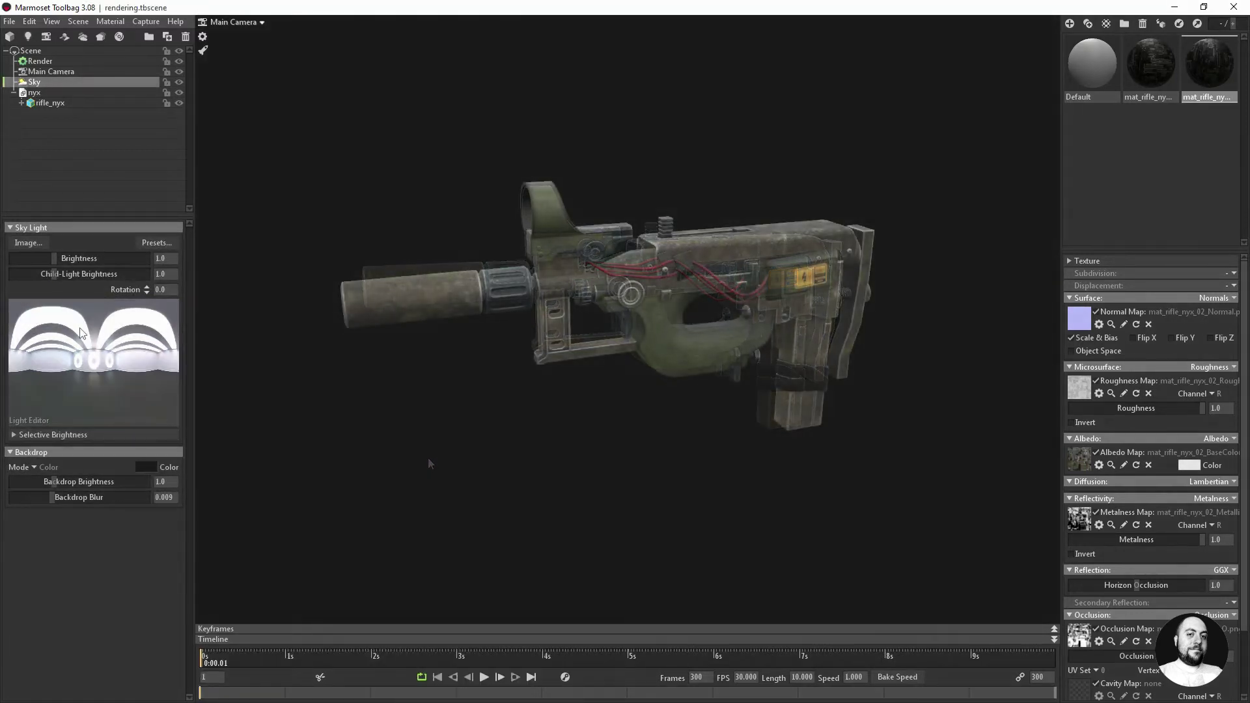
# Place four child lights on the sky image, three low and one high on the right arch, and raise Sky Light 4's brightness to about 8.58
pyautogui.click(123, 368)
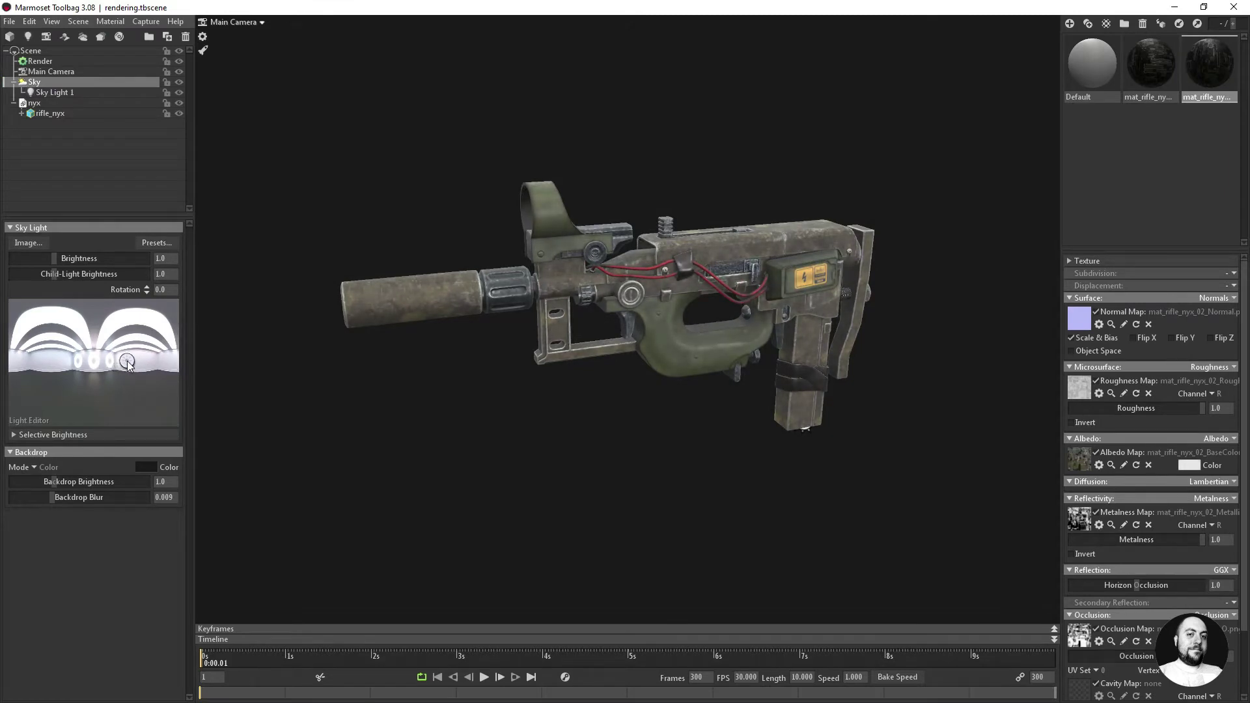
pyautogui.click(63, 315)
pyautogui.moveTo(64, 315); pyautogui.dragTo(45, 371)
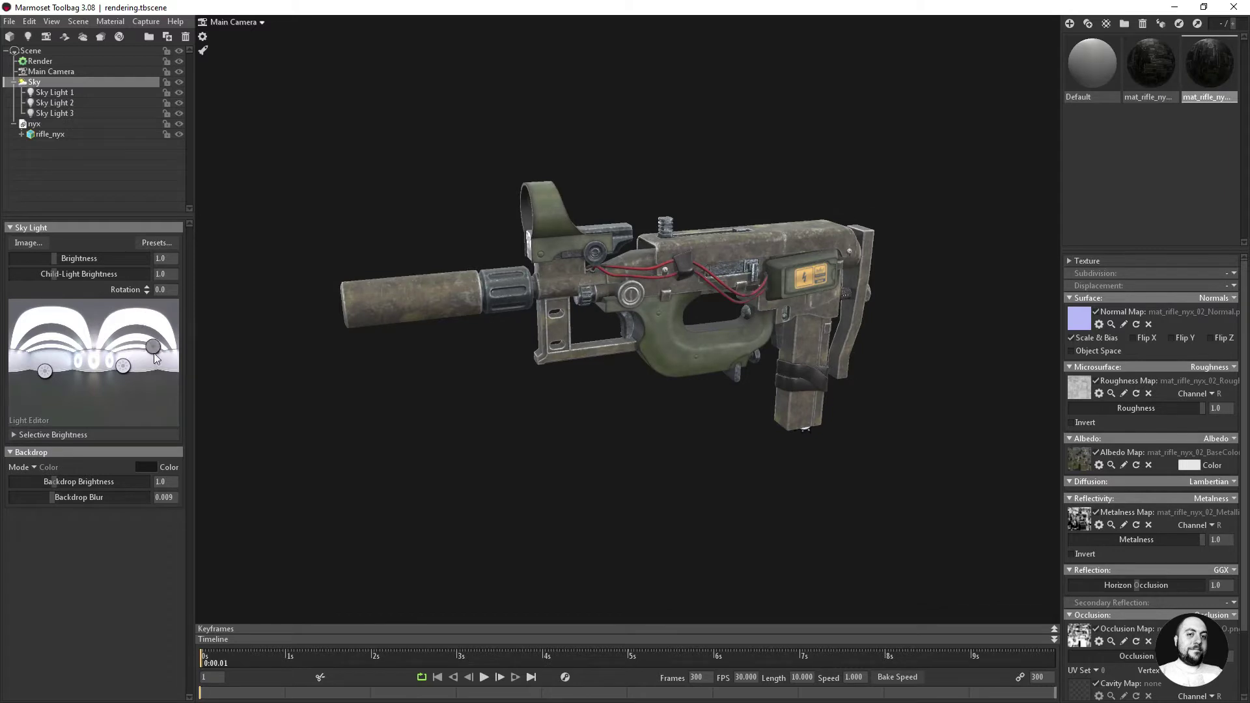
pyautogui.click(134, 359)
pyautogui.click(126, 323)
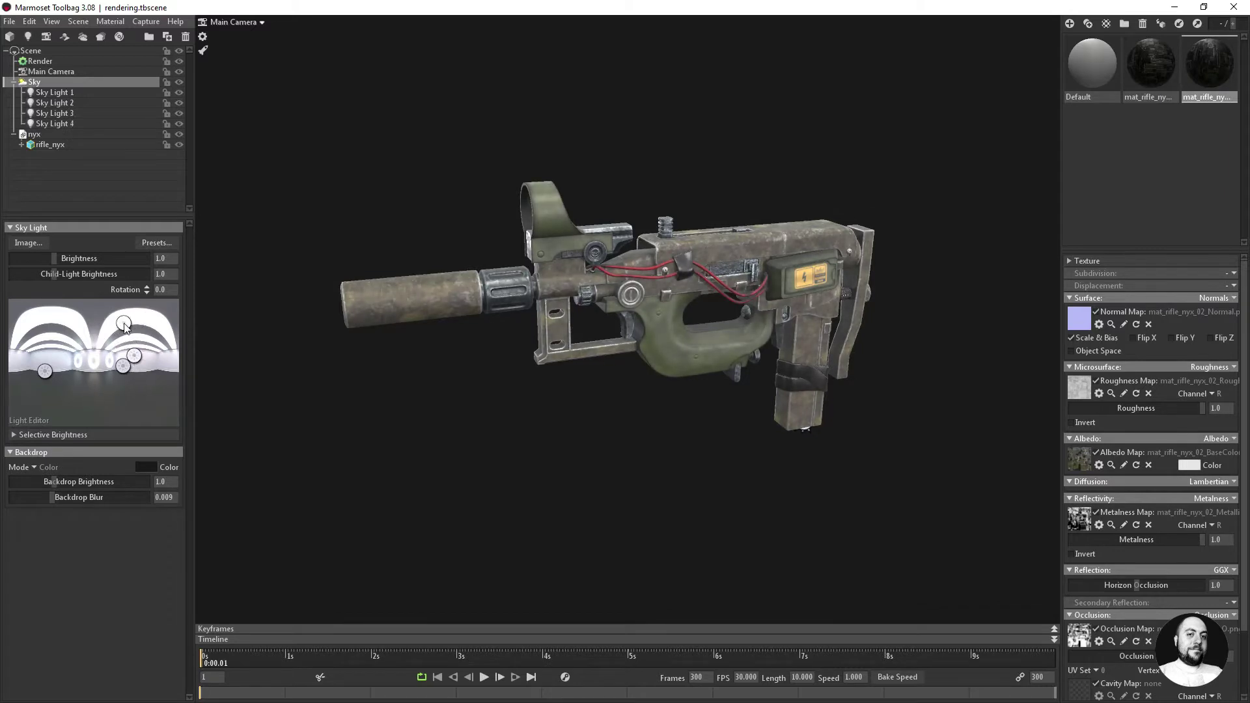
pyautogui.click(52, 123)
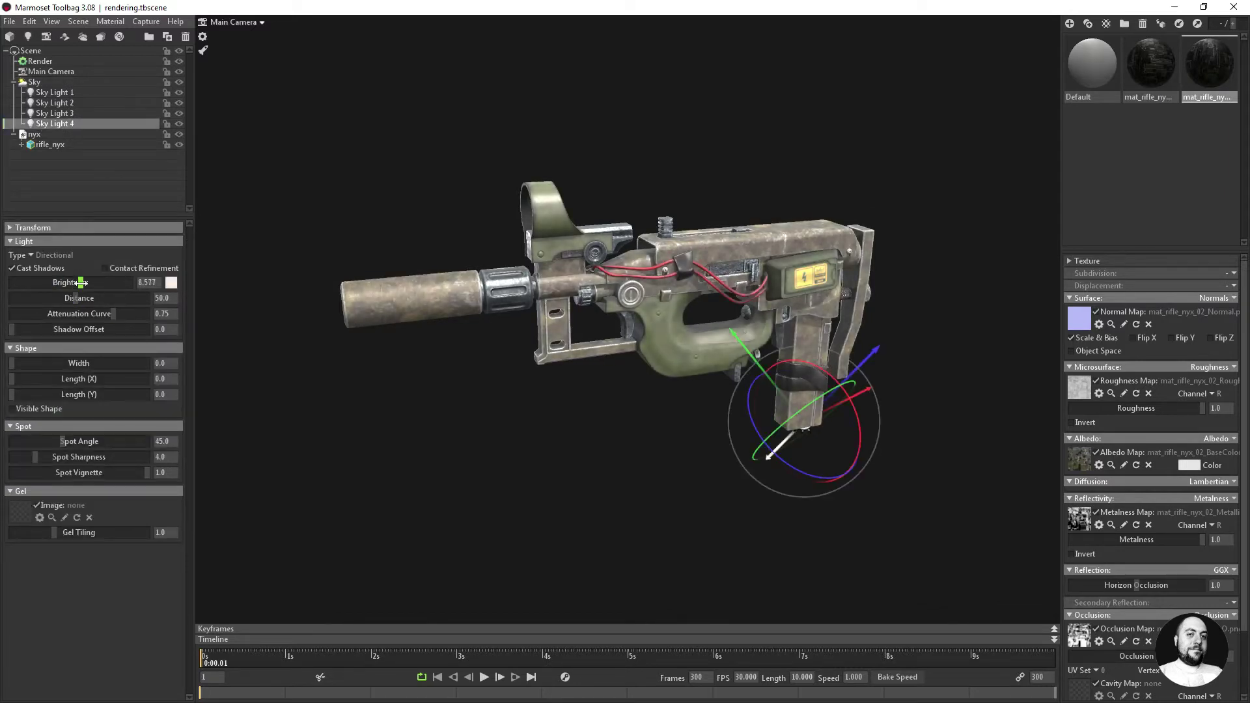
# Add five more sky lights around the lower parts of the left and right arches of the sky image
pyautogui.click(34, 81)
pyautogui.click(43, 372)
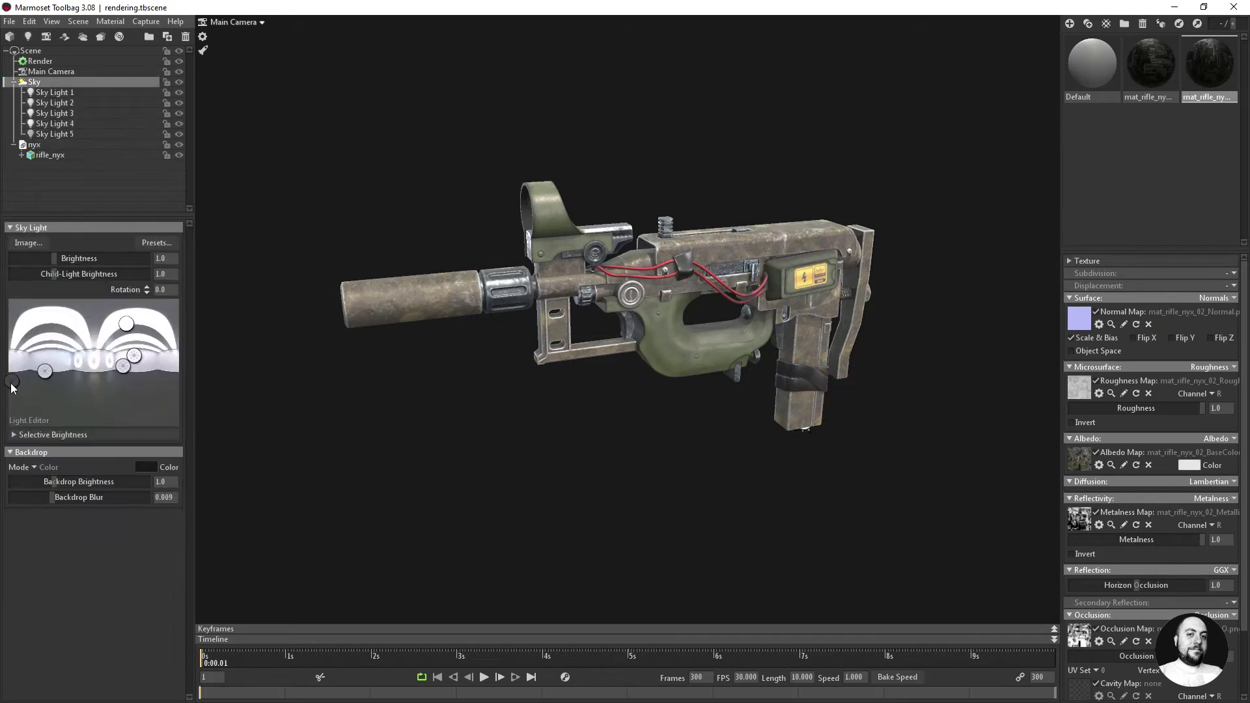
pyautogui.click(59, 384)
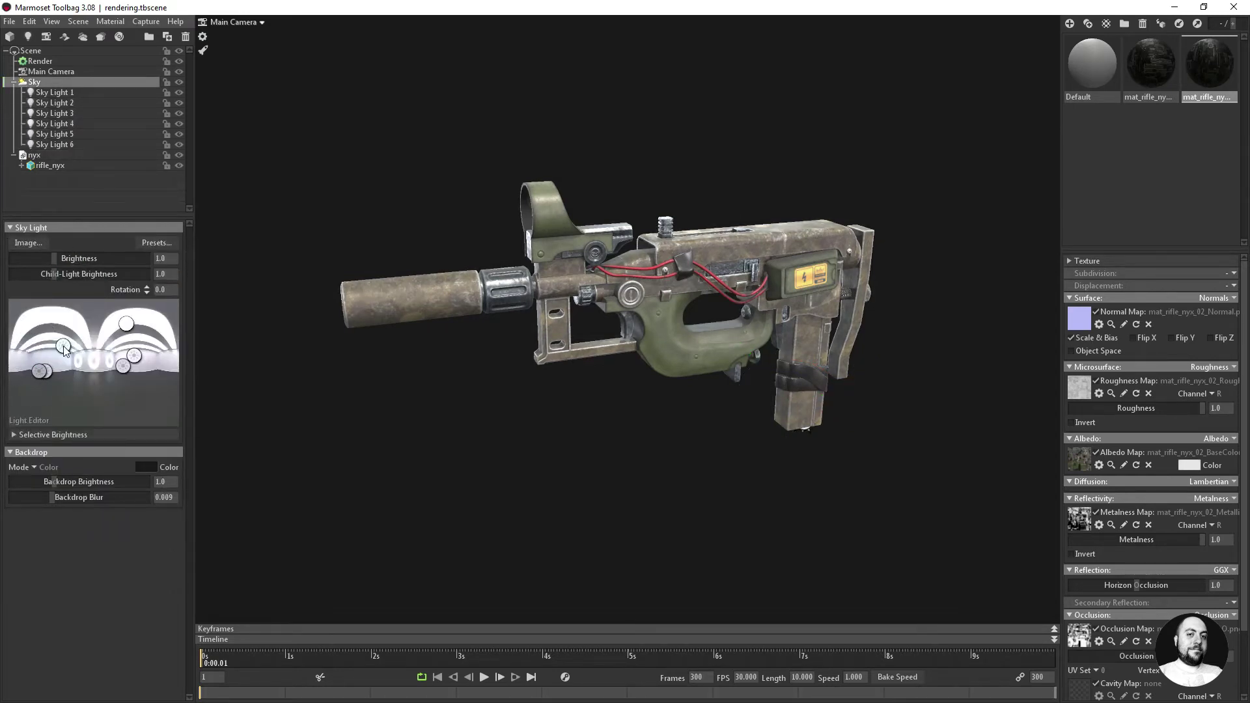
pyautogui.moveTo(65, 369)
pyautogui.mouseDown()
pyautogui.moveTo(60, 347)
pyautogui.moveTo(114, 349)
pyautogui.moveTo(129, 371)
pyautogui.moveTo(190, 352)
pyautogui.moveTo(67, 354)
pyautogui.mouseUp()
pyautogui.click(165, 366)
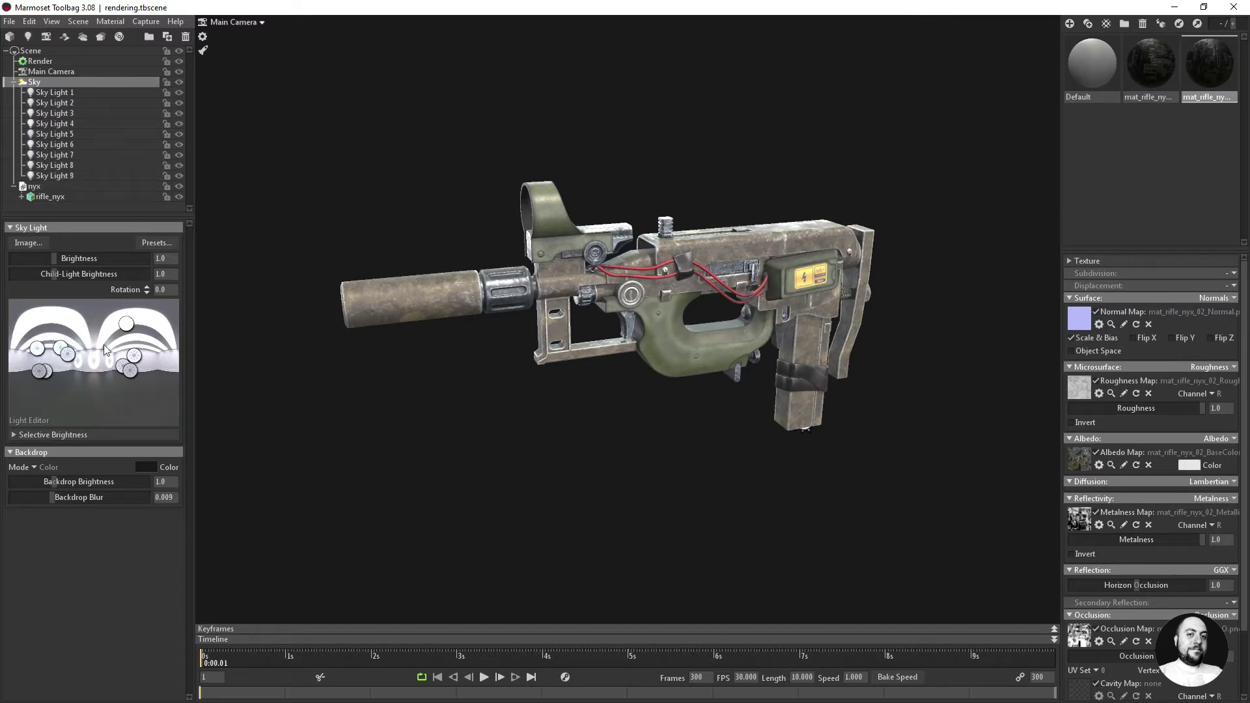
# Add three further sky lights, two beside the lower right arch and one on the left arch of the sky image
pyautogui.moveTo(413, 299); pyautogui.dragTo(435, 297)
pyautogui.click(34, 82)
pyautogui.click(44, 390)
pyautogui.moveTo(44, 392)
pyautogui.mouseDown()
pyautogui.moveTo(76, 396)
pyautogui.moveTo(87, 368)
pyautogui.moveTo(54, 347)
pyautogui.moveTo(138, 337)
pyautogui.moveTo(115, 358)
pyautogui.moveTo(124, 365)
pyautogui.mouseUp()
pyautogui.click(136, 353)
pyautogui.click(61, 322)
pyautogui.moveTo(61, 322)
pyautogui.mouseDown()
pyautogui.moveTo(68, 347)
pyautogui.moveTo(61, 338)
pyautogui.mouseUp()
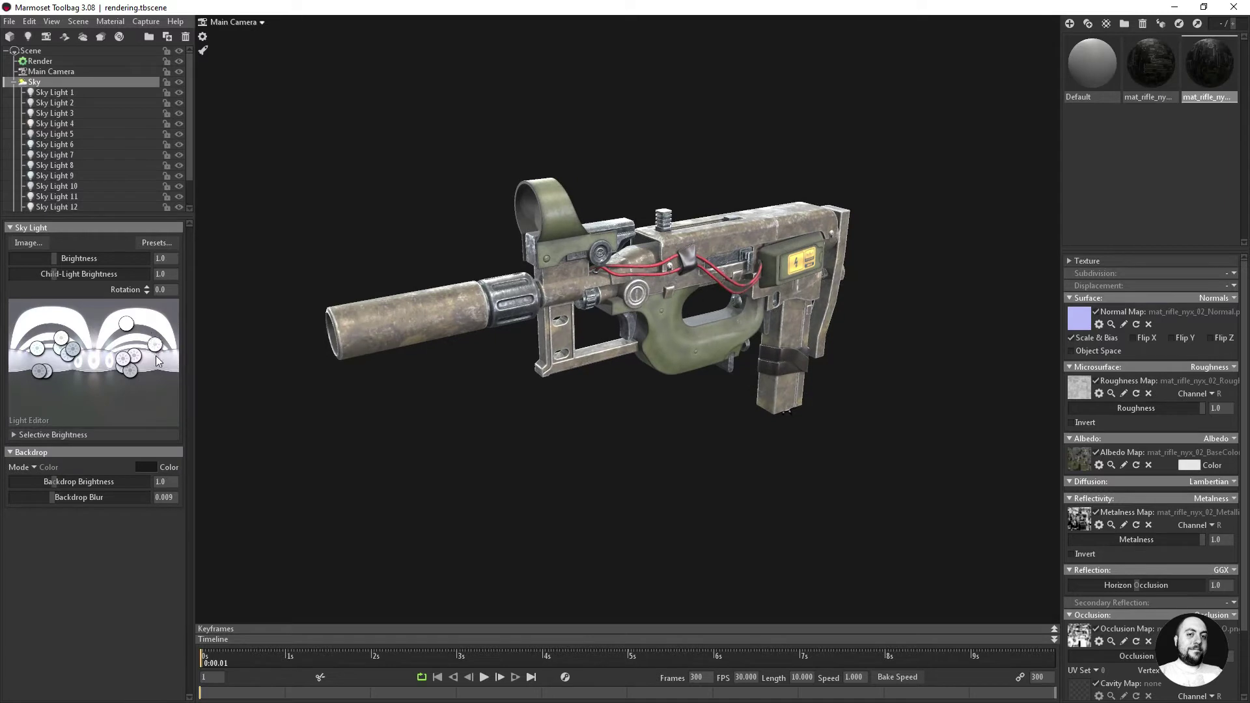
# Place more sky lights near the low far-left edge and on the right arch of the sky image, for fifteen in total
pyautogui.click(115, 354)
pyautogui.moveTo(115, 359); pyautogui.dragTo(127, 365)
pyautogui.click(56, 336)
pyautogui.moveTo(52, 339)
pyautogui.mouseDown()
pyautogui.moveTo(71, 349)
pyautogui.moveTo(19, 338)
pyautogui.moveTo(24, 375)
pyautogui.mouseUp()
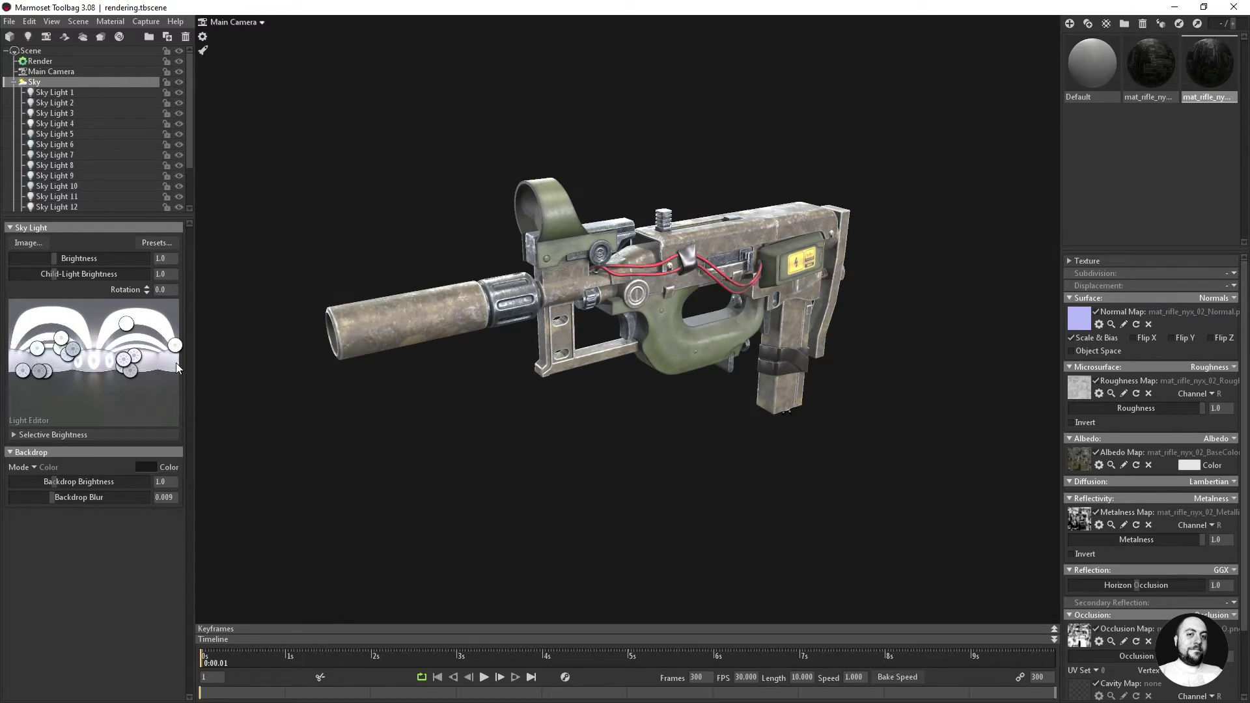
pyautogui.click(69, 365)
pyautogui.moveTo(70, 363)
pyautogui.mouseDown()
pyautogui.moveTo(168, 361)
pyautogui.moveTo(124, 343)
pyautogui.mouseUp()
# Lower the brightness of Sky Light 15
pyautogui.scroll(-2, 78, 150)
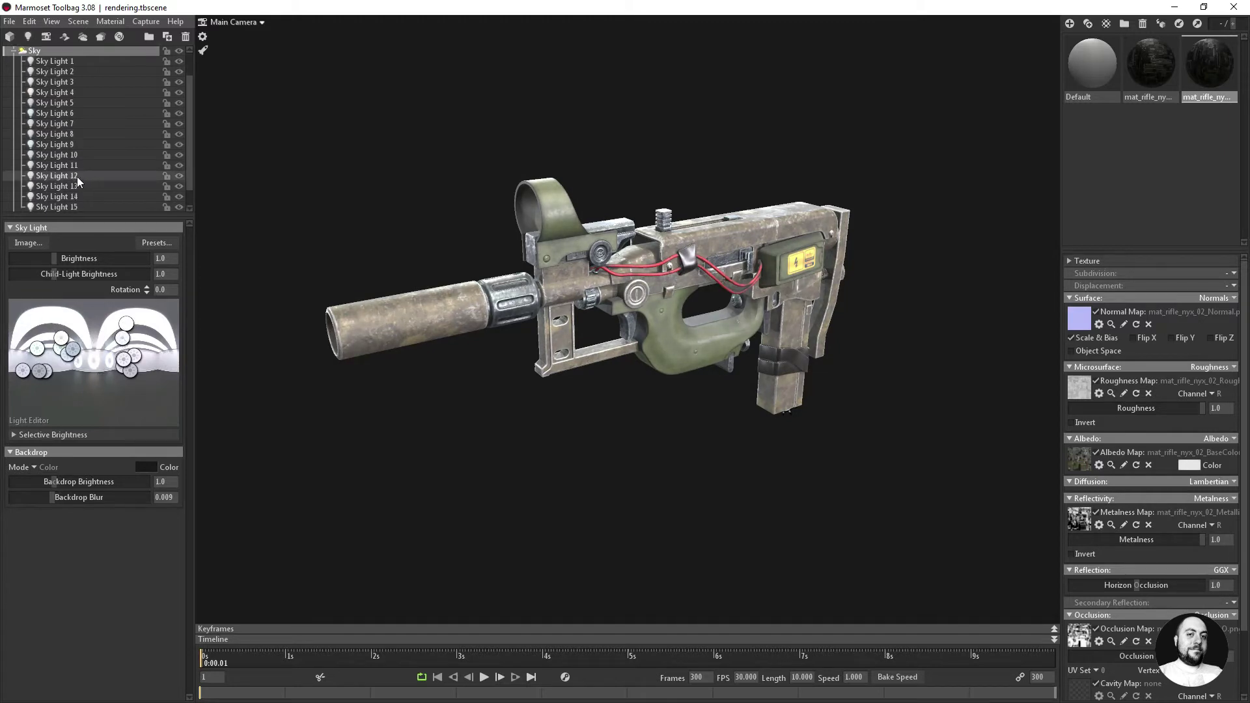
pyautogui.click(57, 185)
pyautogui.moveTo(62, 282); pyautogui.dragTo(47, 282)
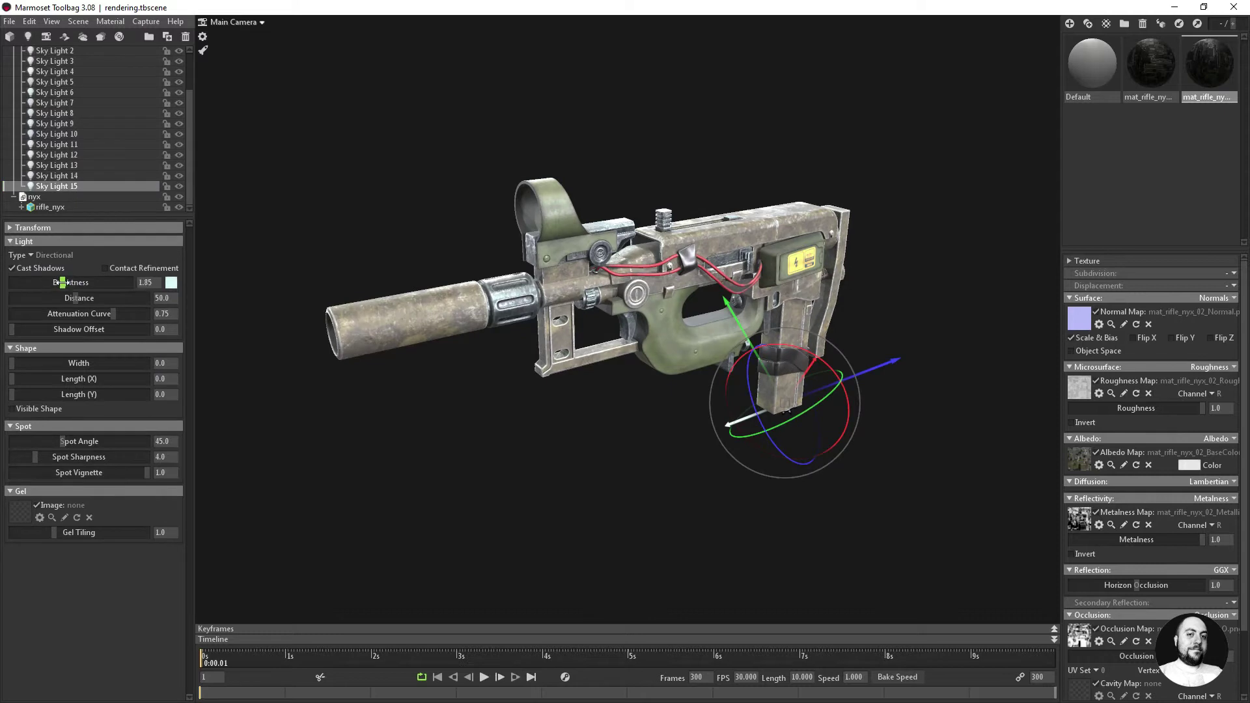
pyautogui.moveTo(384, 301); pyautogui.dragTo(403, 307)
pyautogui.click(353, 284)
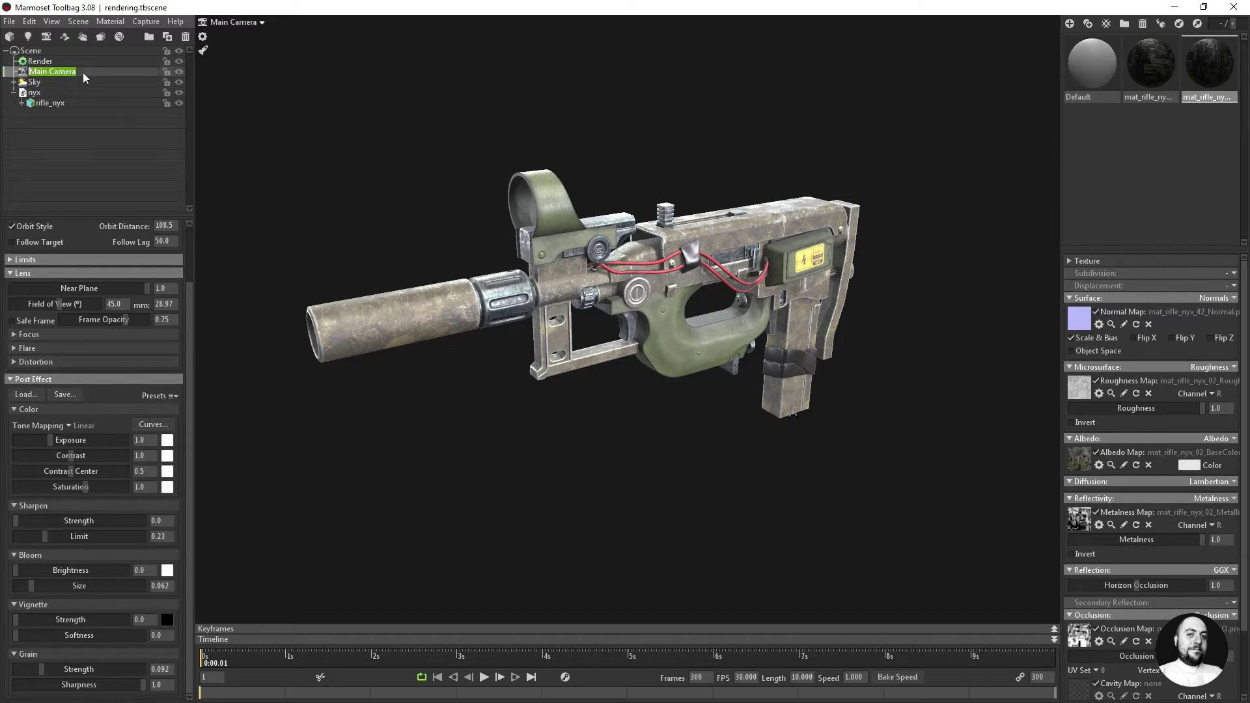
# Reshape the Main Camera's post-effect color curve with added points to increase the render's contrast
pyautogui.scroll(2, 59, 364)
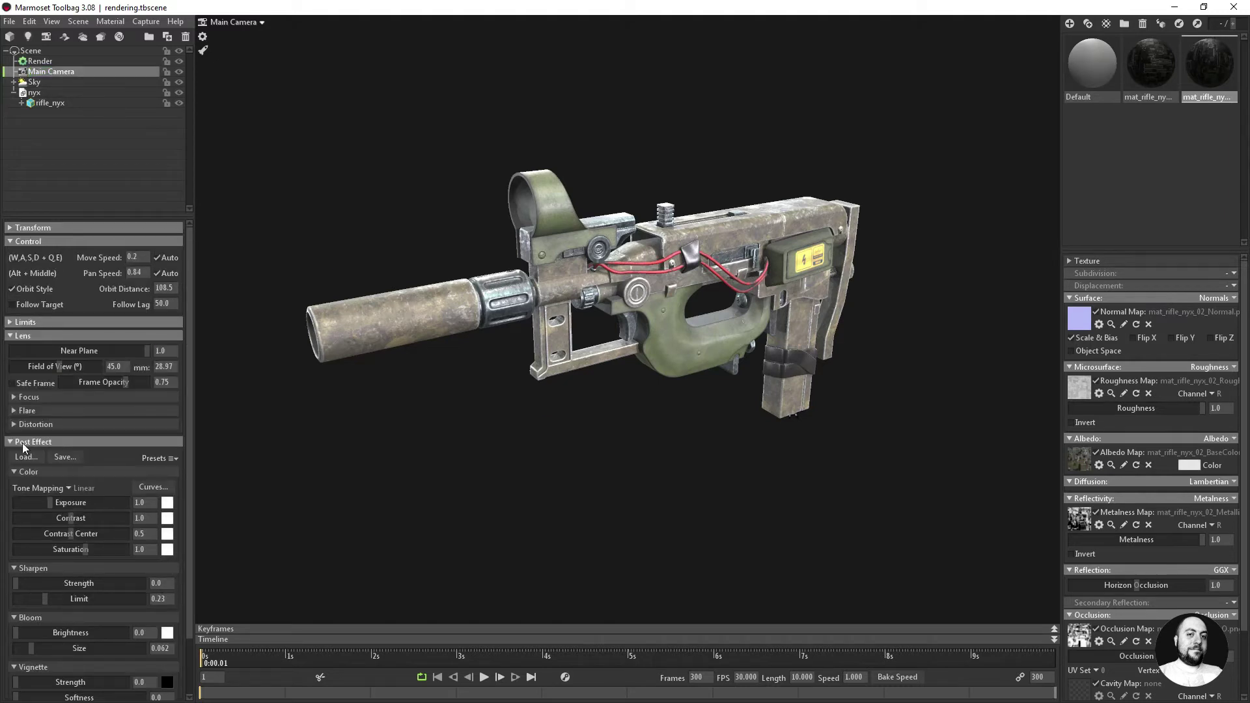
pyautogui.click(154, 493)
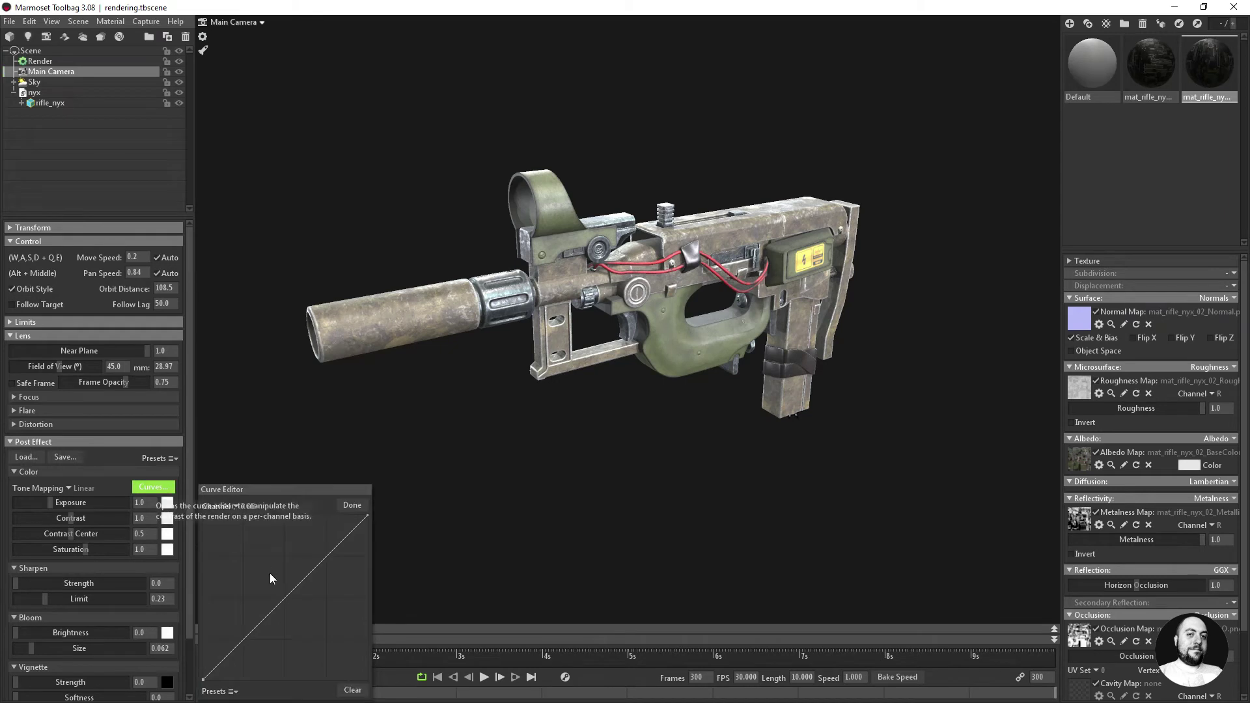
pyautogui.click(255, 625)
pyautogui.moveTo(257, 629); pyautogui.dragTo(306, 572)
pyautogui.click(352, 505)
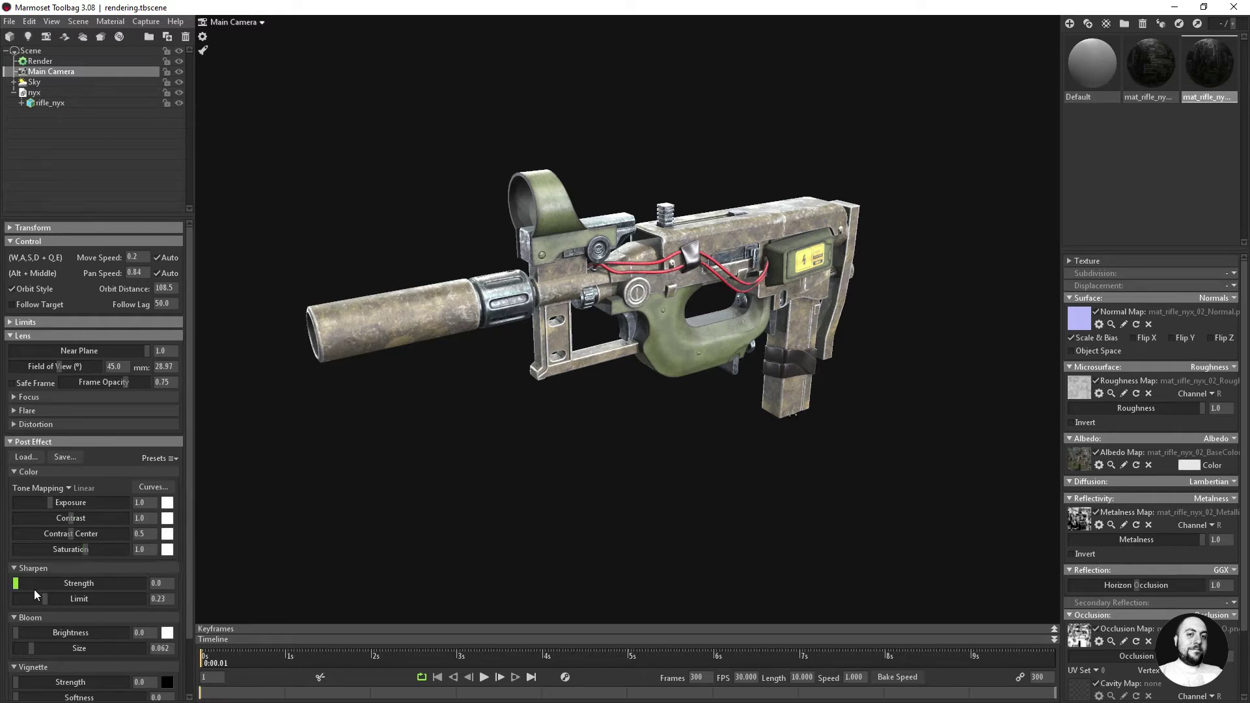
# Set the camera's sharpen strength to about 0.052 and adjust its vignette and grain effects
pyautogui.moveTo(12, 579)
pyautogui.mouseDown()
pyautogui.moveTo(55, 579)
pyautogui.moveTo(37, 577)
pyautogui.mouseUp()
pyautogui.scroll(-2, 44, 583)
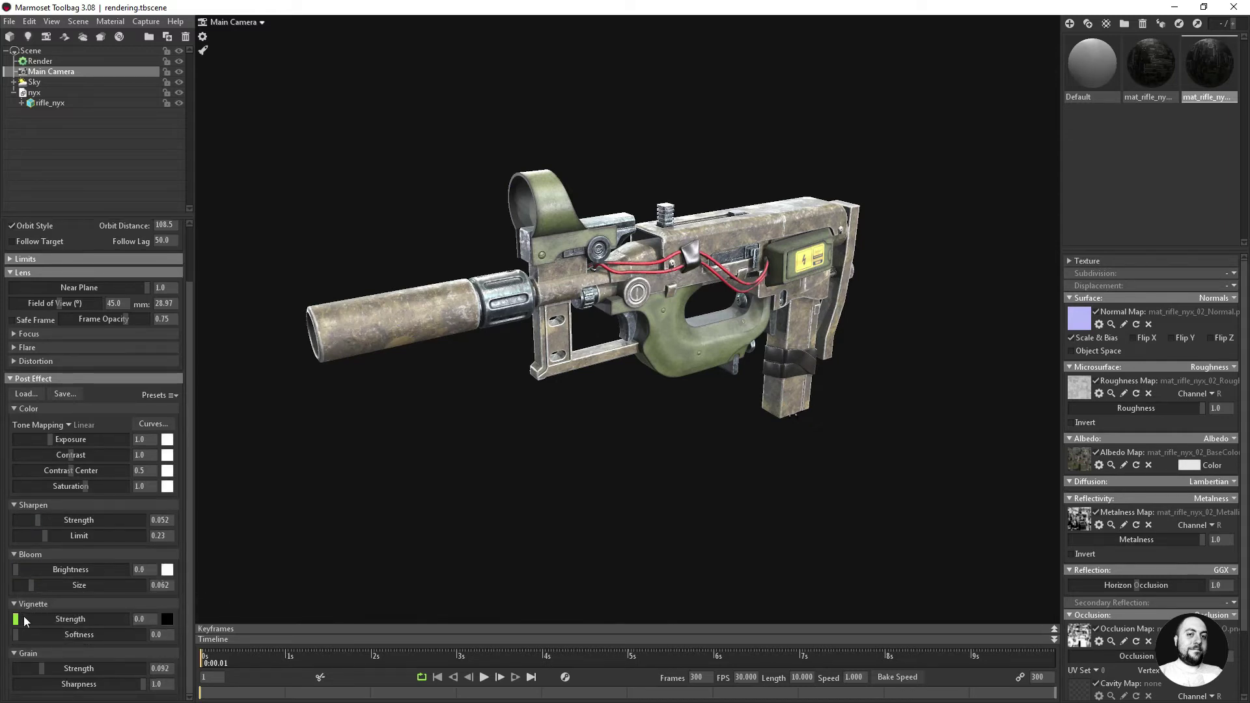
pyautogui.moveTo(16, 636); pyautogui.dragTo(34, 619)
pyautogui.moveTo(39, 672)
pyautogui.mouseDown()
pyautogui.moveTo(82, 662)
pyautogui.moveTo(40, 661)
pyautogui.moveTo(72, 660)
pyautogui.moveTo(39, 659)
pyautogui.moveTo(65, 657)
pyautogui.moveTo(50, 657)
pyautogui.mouseUp()
# Enable local reflections in the Render settings and set the shadow resolution to Ludicrous
pyautogui.press('Up')
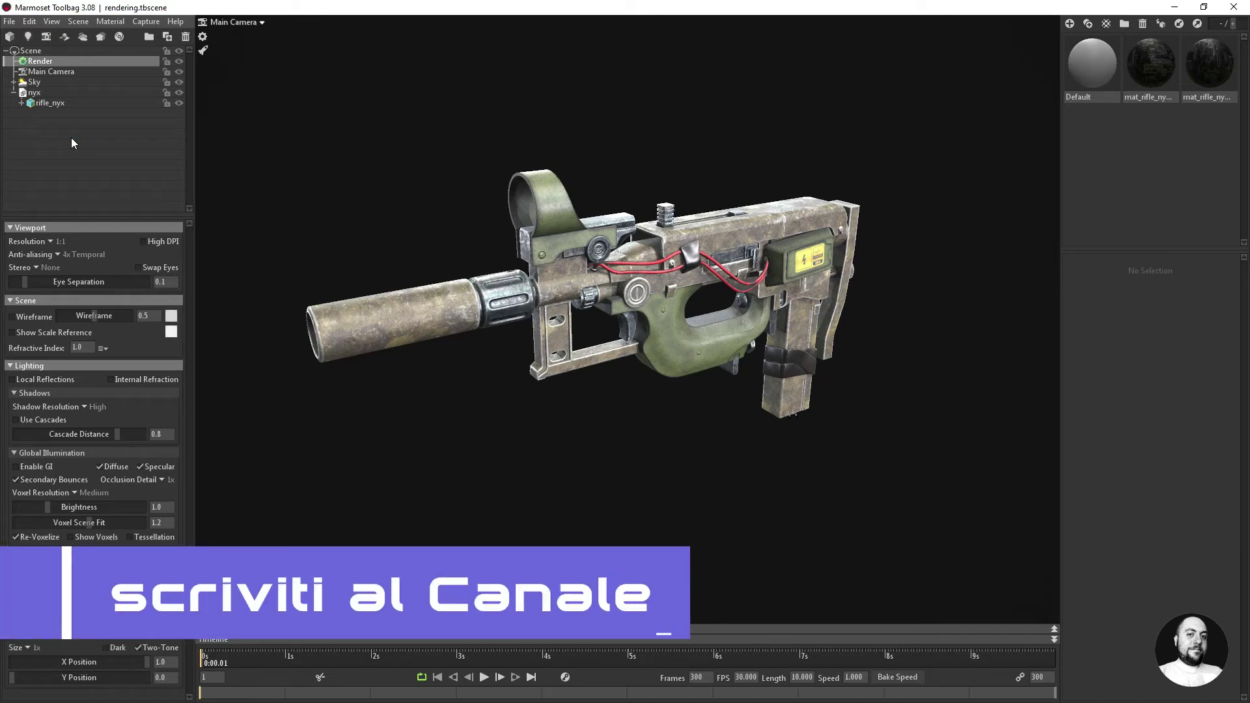
pyautogui.click(17, 381)
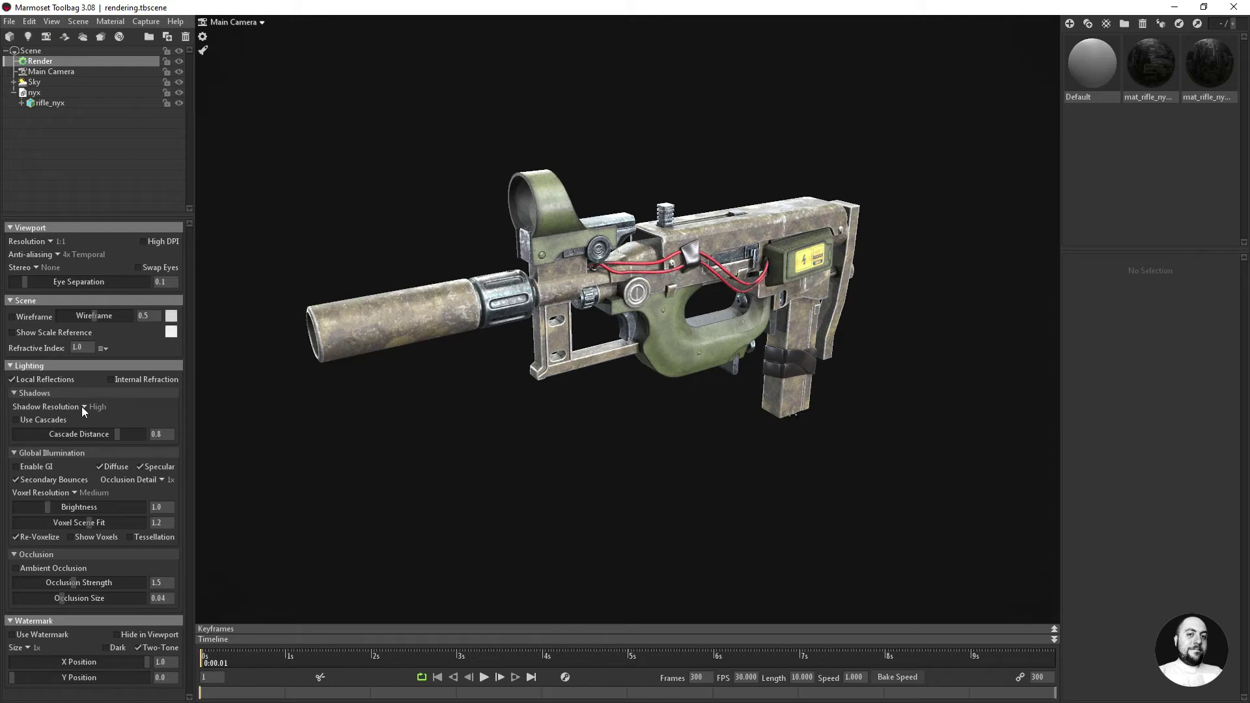
pyautogui.click(83, 407)
pyautogui.click(110, 430)
# Enable global illumination with 4x occlusion detail and High voxel resolution, and turn on ambient occlusion at strength about 3.671 and size about 0.084
pyautogui.click(17, 468)
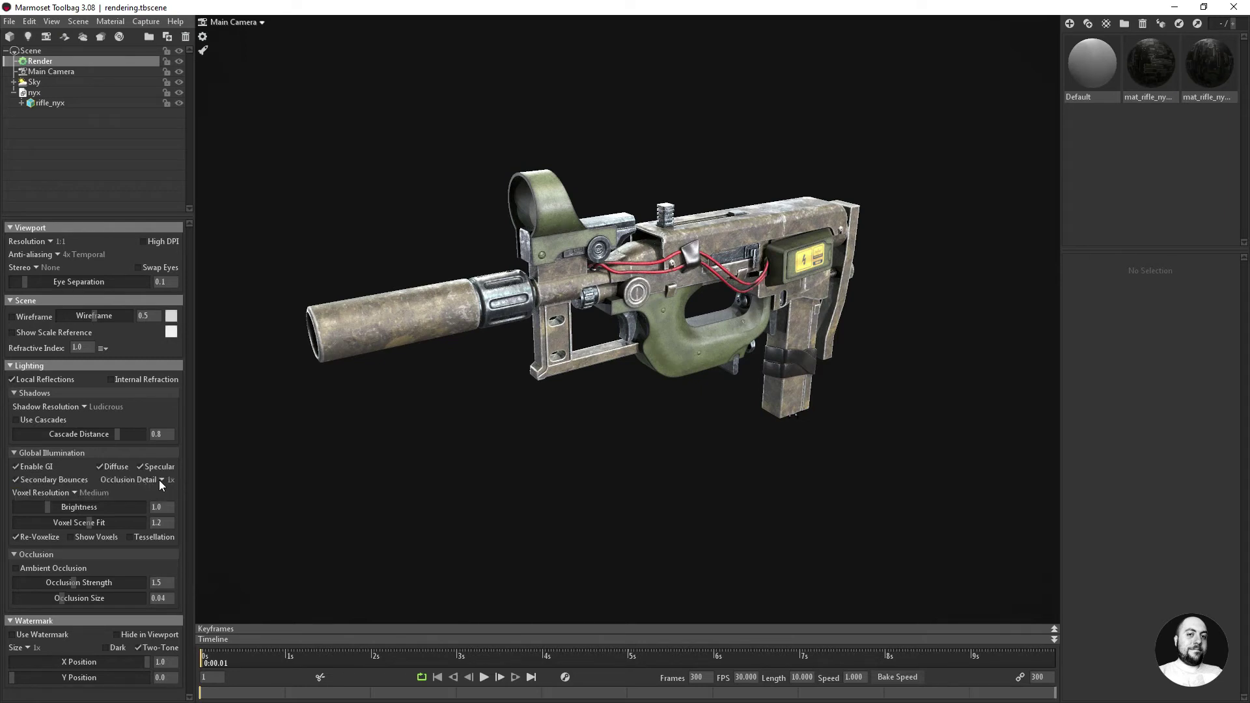
pyautogui.click(158, 479)
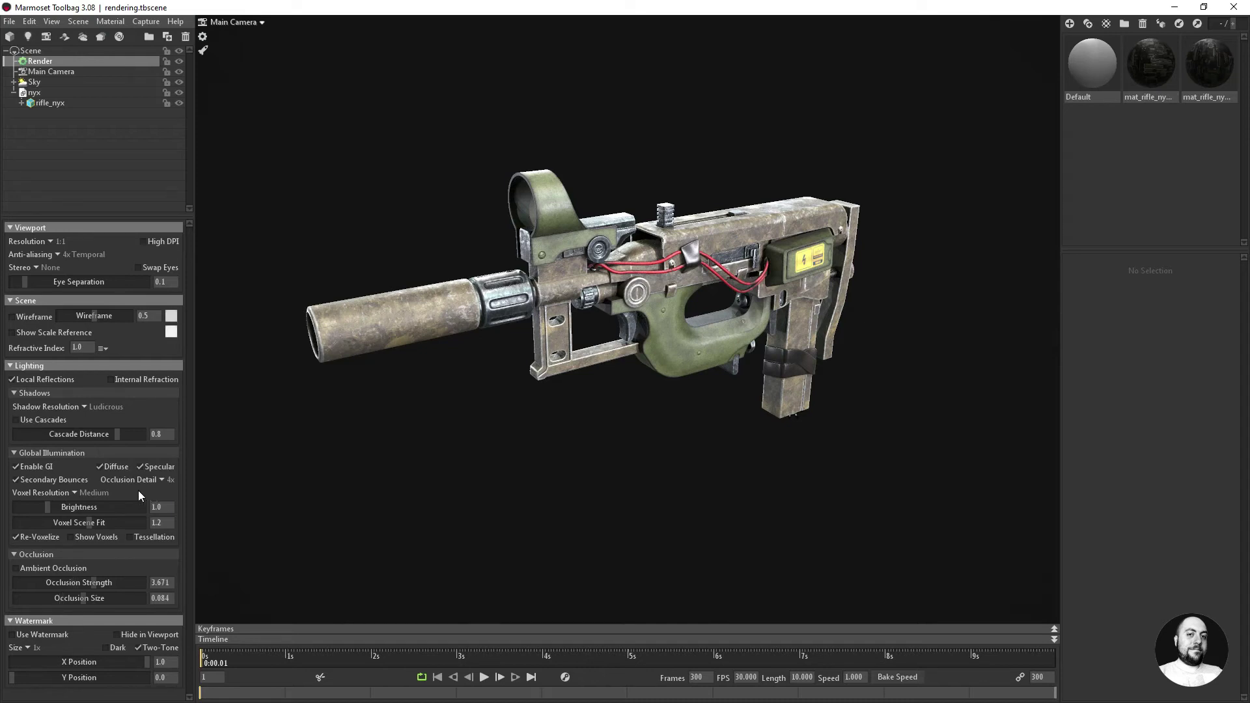
pyautogui.click(75, 492)
pyautogui.click(91, 517)
pyautogui.click(17, 569)
# Set the image capture to 400x sampling in PNG format and capture the rifle render as an image
pyautogui.click(146, 22)
pyautogui.click(159, 121)
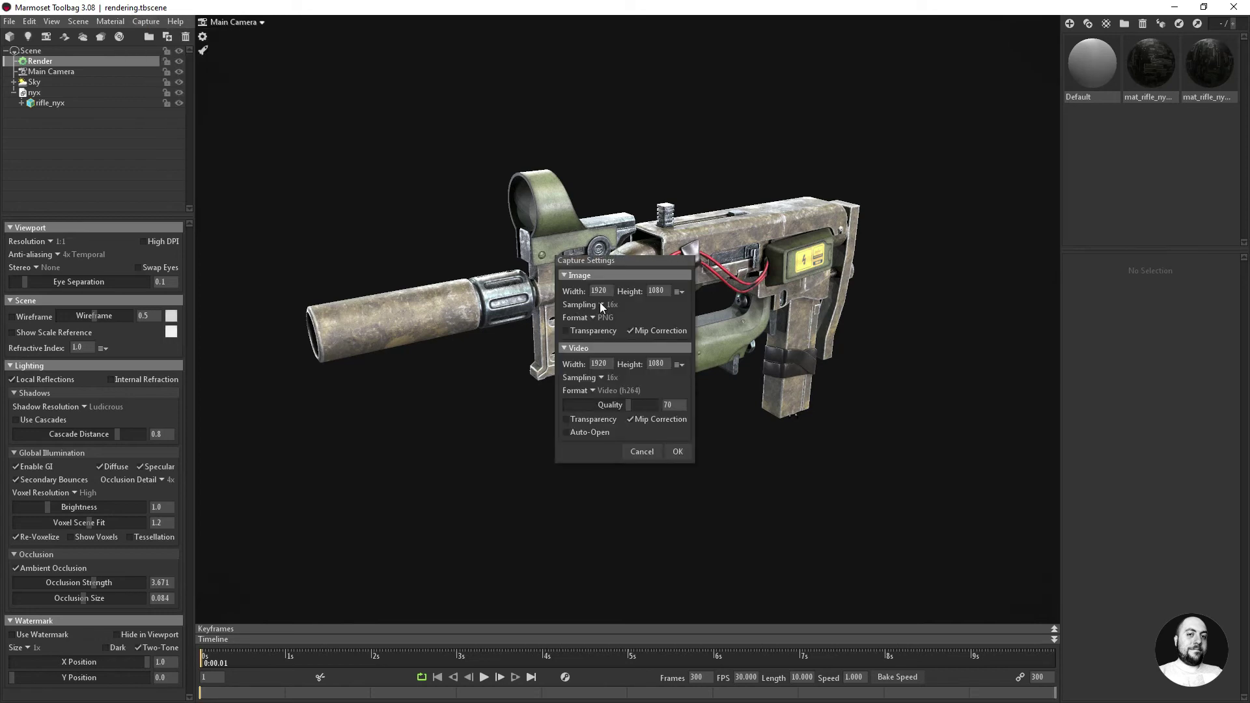
pyautogui.click(602, 306)
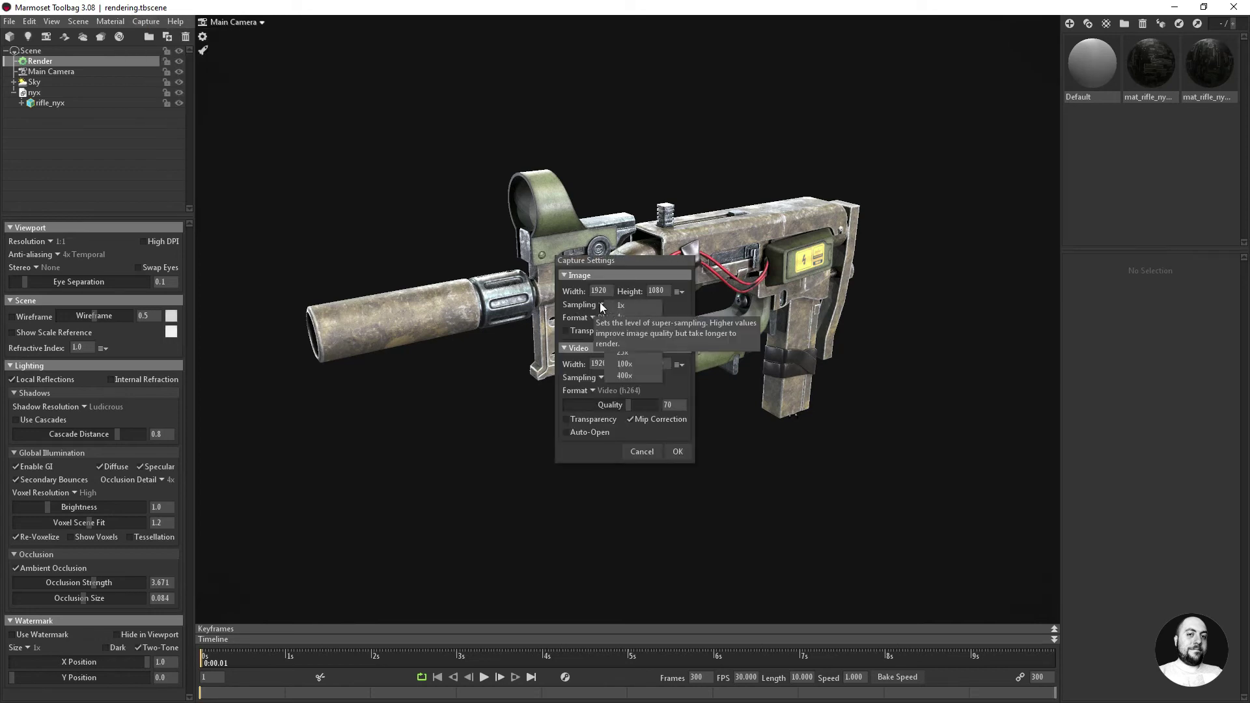
pyautogui.click(623, 376)
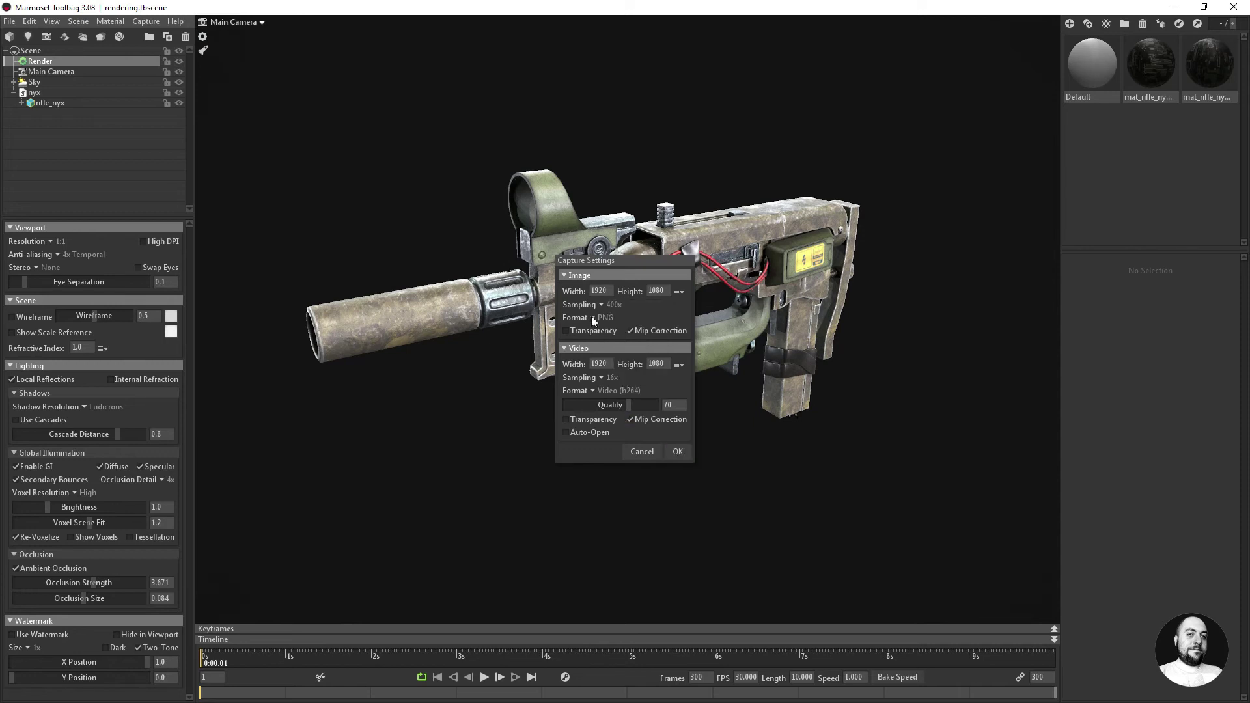
pyautogui.click(592, 319)
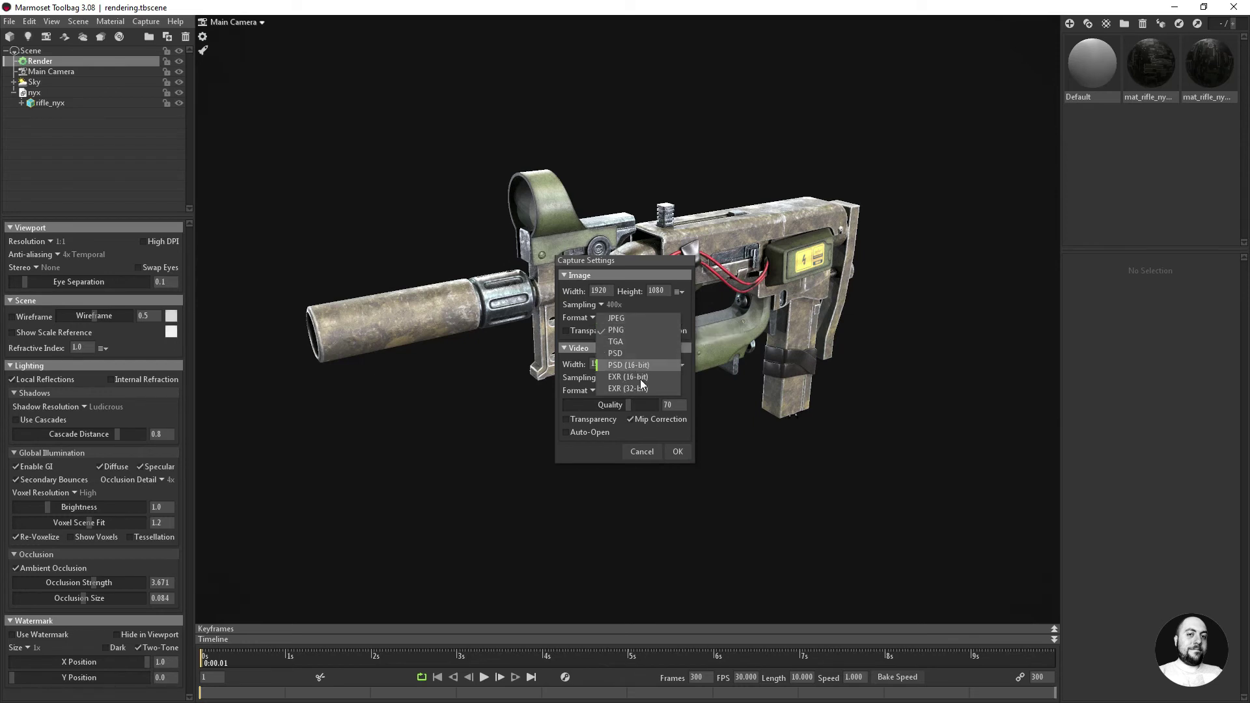
pyautogui.click(615, 331)
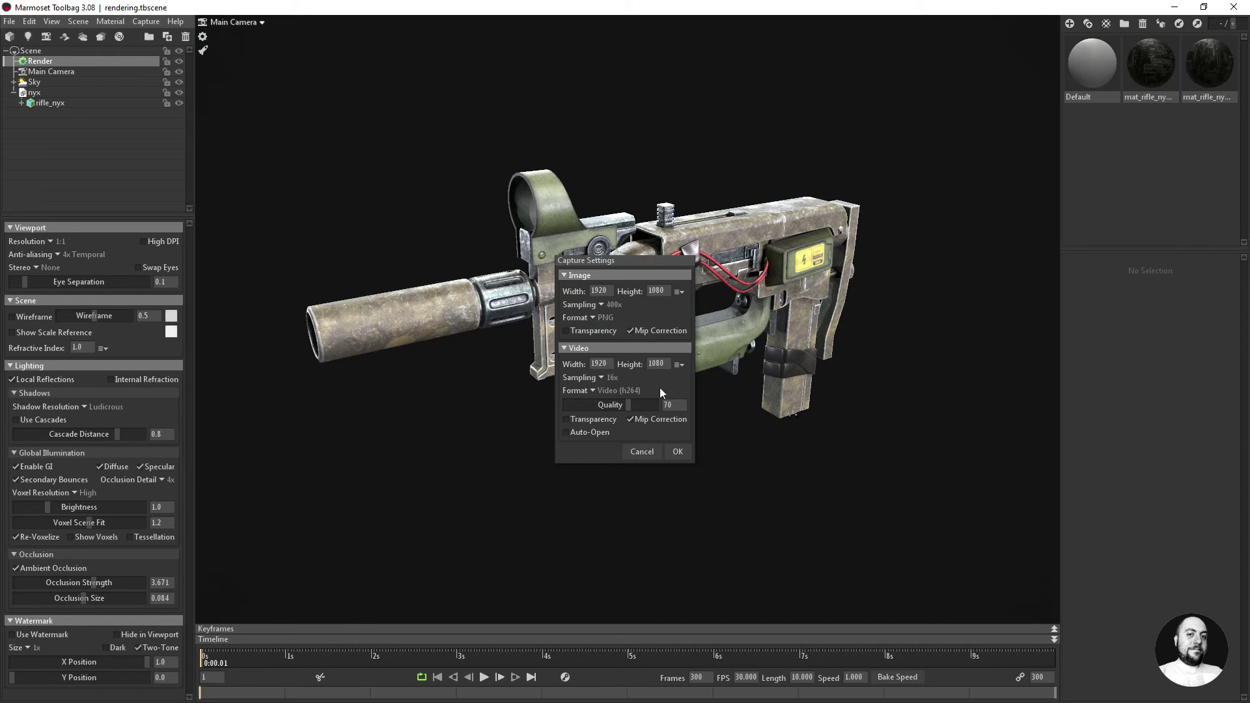
pyautogui.click(677, 452)
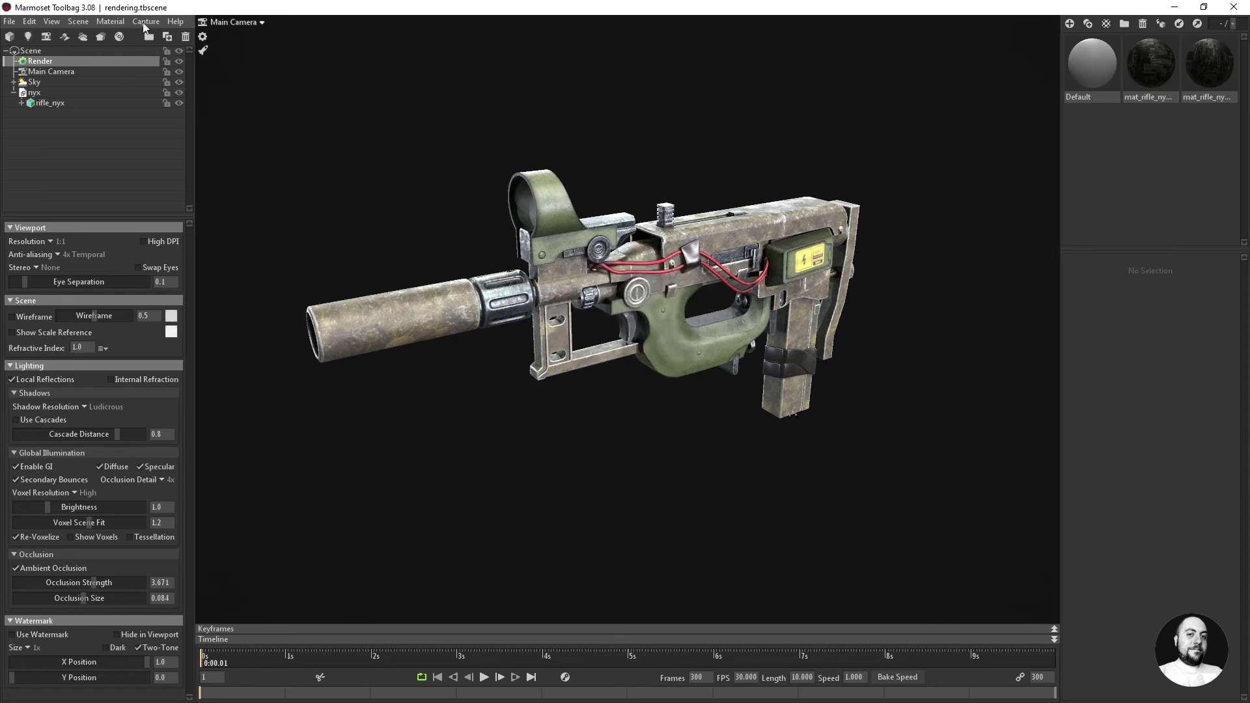
pyautogui.click(145, 24)
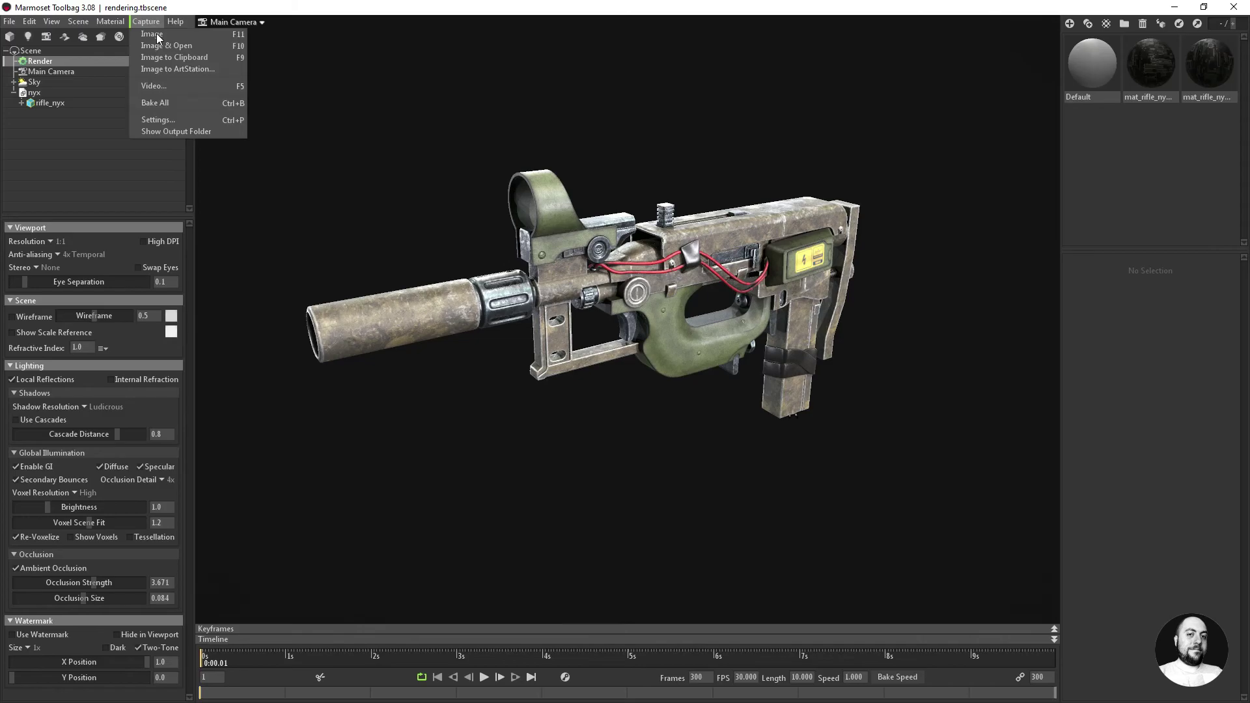
pyautogui.click(153, 35)
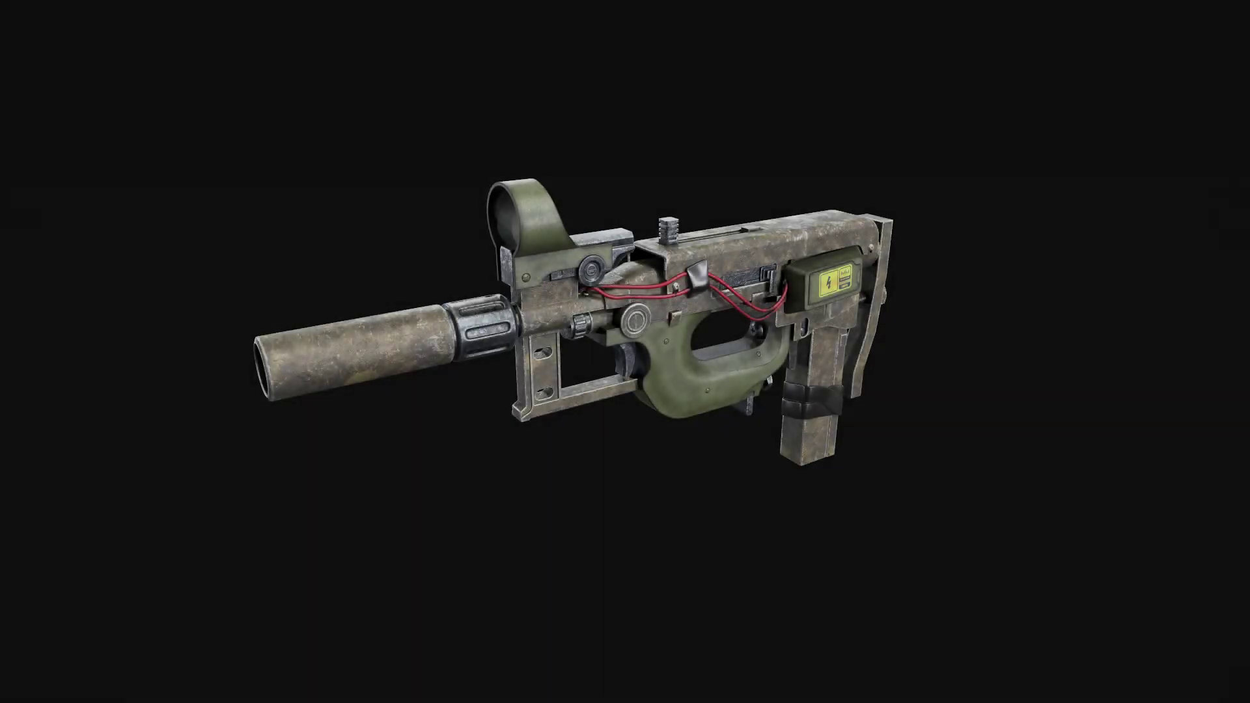